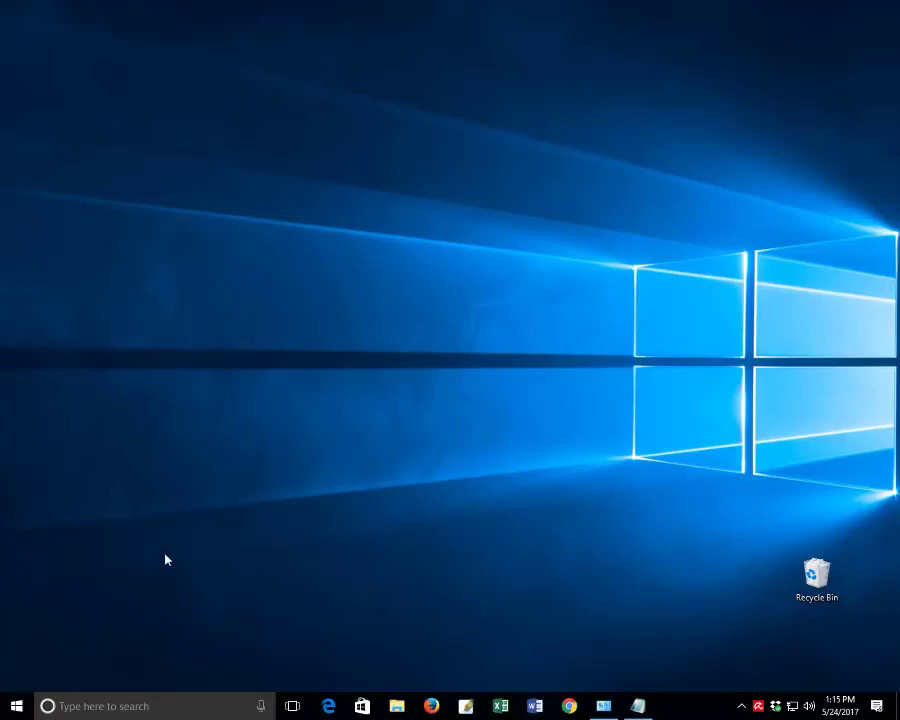
Step: Check the current Windows activation status under Update & security in Settings
{"action": "left_click", "coordinate": [16, 706]}
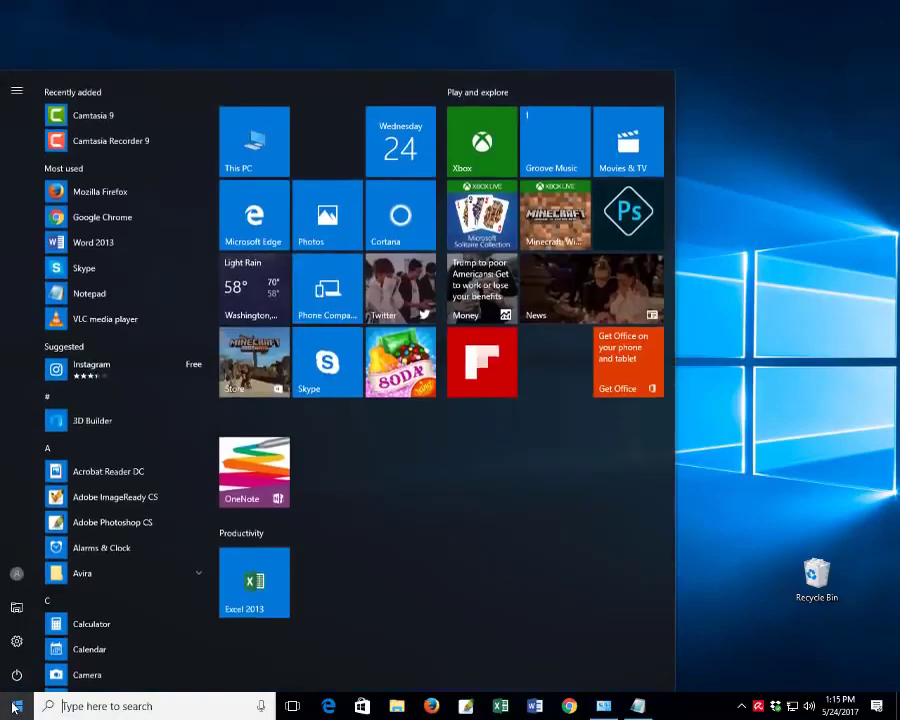
{"action": "left_click", "coordinate": [16, 643]}
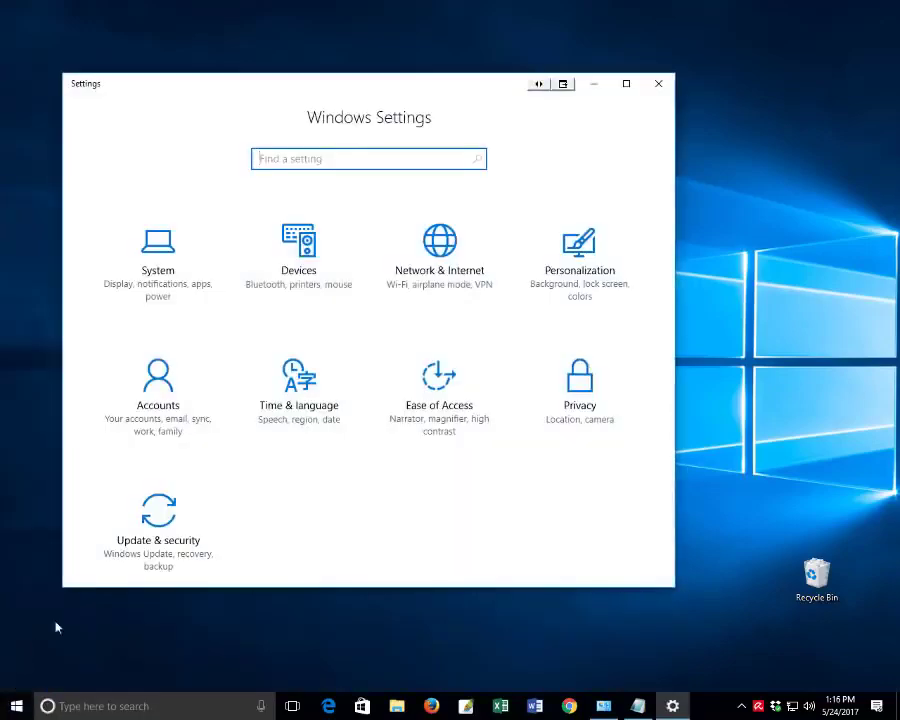
{"action": "left_click", "coordinate": [166, 548]}
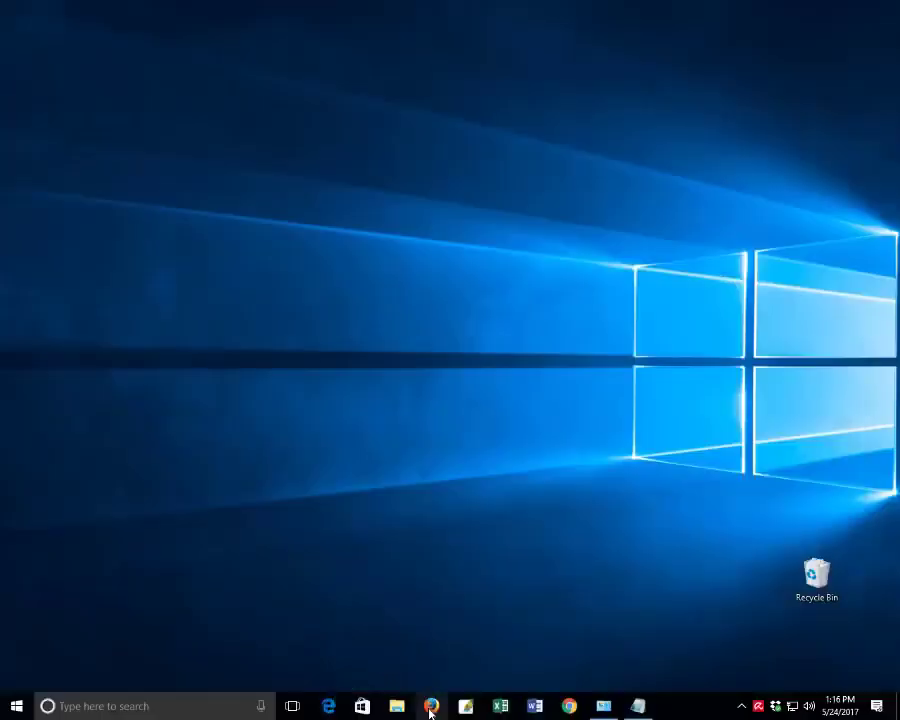
{"action": "left_click", "coordinate": [431, 706]}
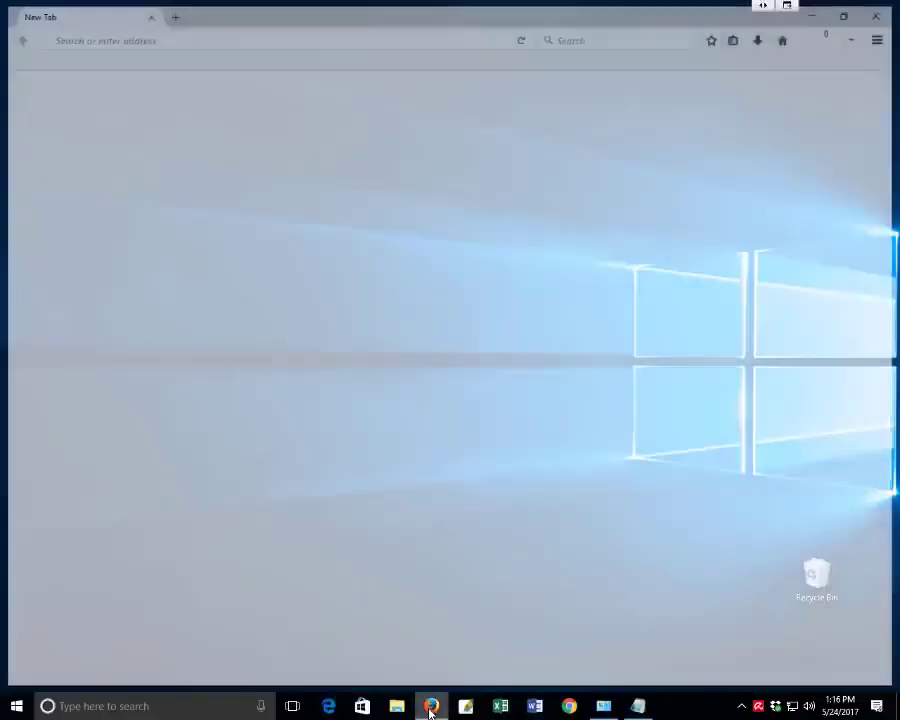
{"action": "left_click", "coordinate": [519, 377]}
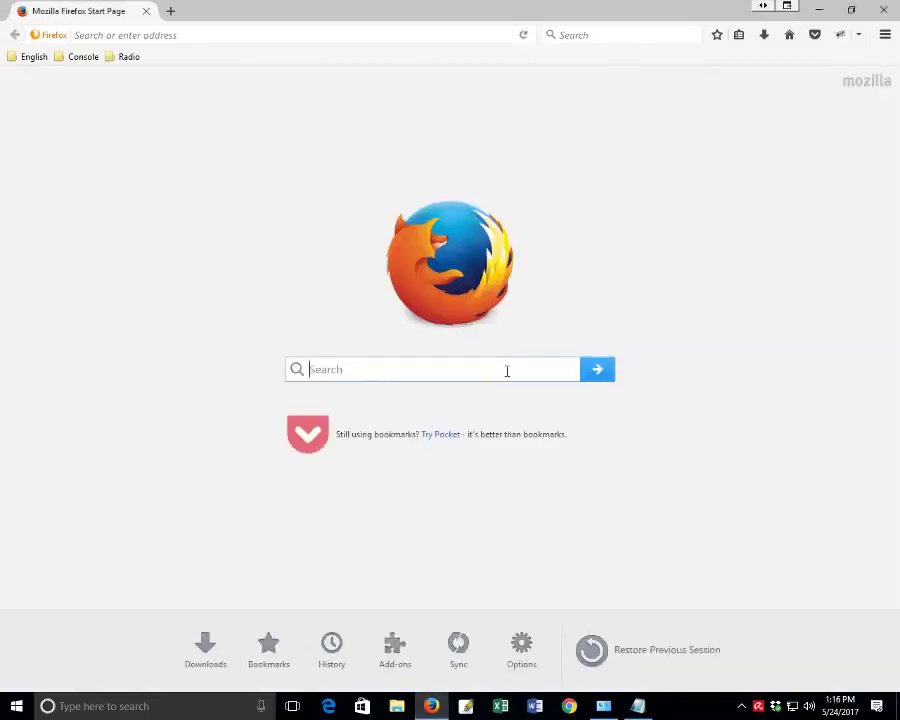
{"action": "left_click", "coordinate": [132, 36]}
{"action": "type", "text": "https://goo.gl/YDAtnY"}
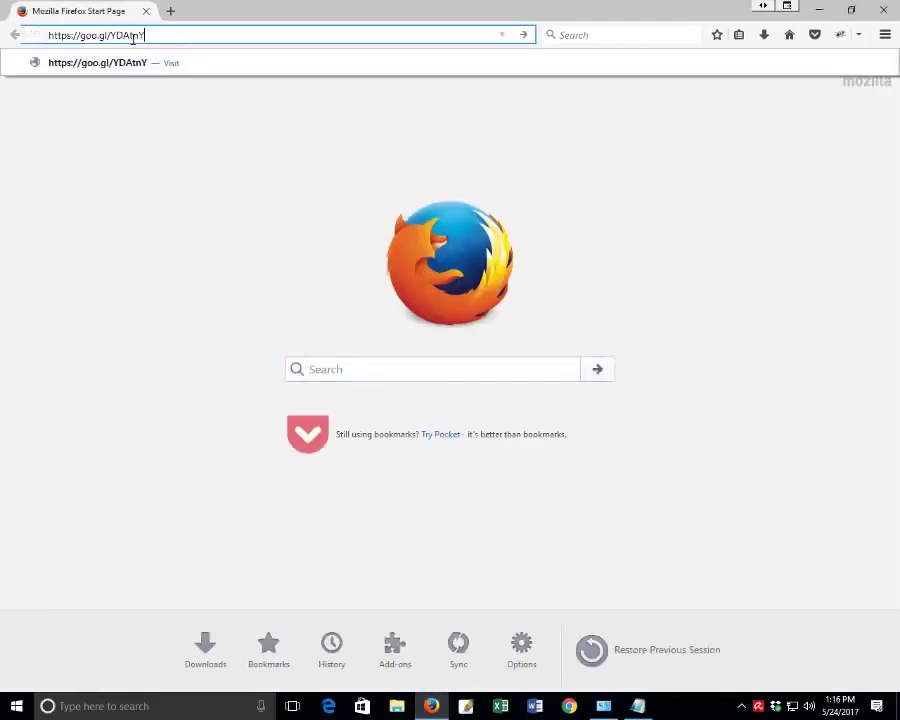
{"action": "key", "text": "Return"}
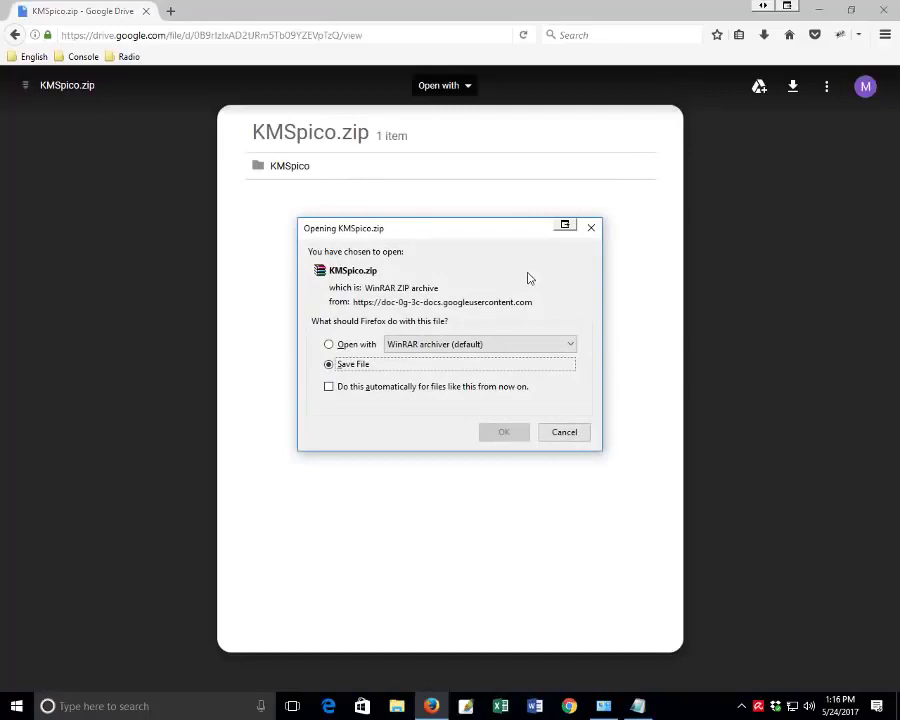
Step: Save KMSpico.zip to the Desktop
{"action": "left_click", "coordinate": [504, 433]}
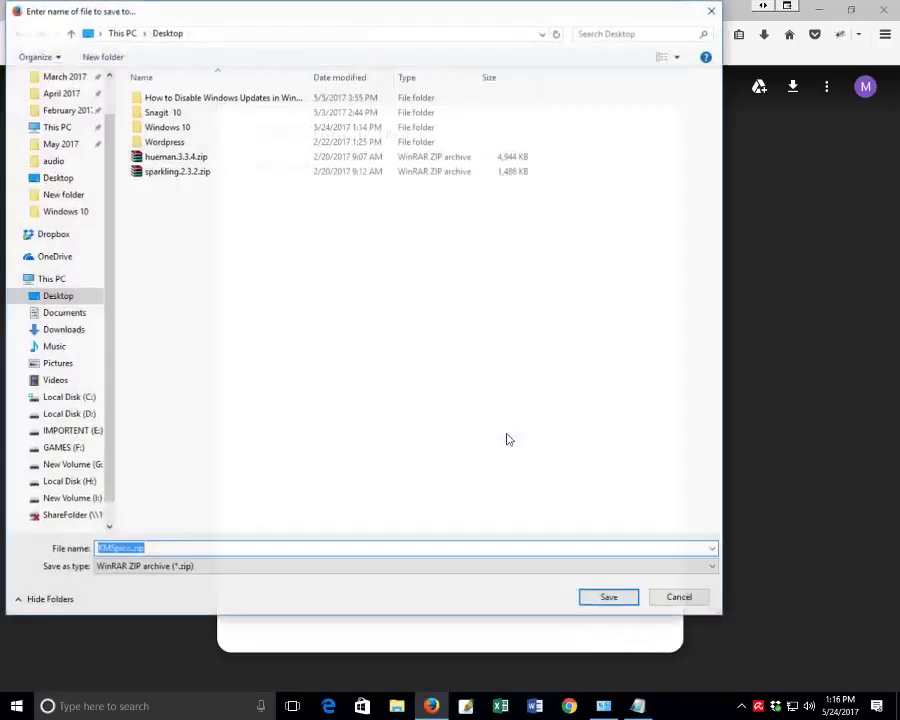
{"action": "left_click", "coordinate": [58, 296]}
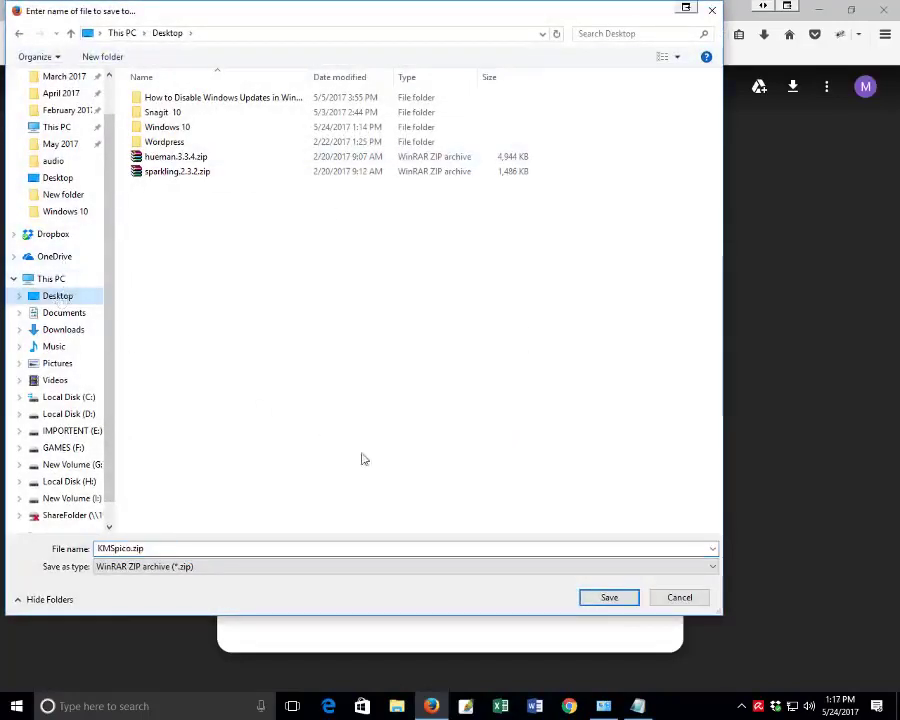
{"action": "left_click", "coordinate": [609, 598]}
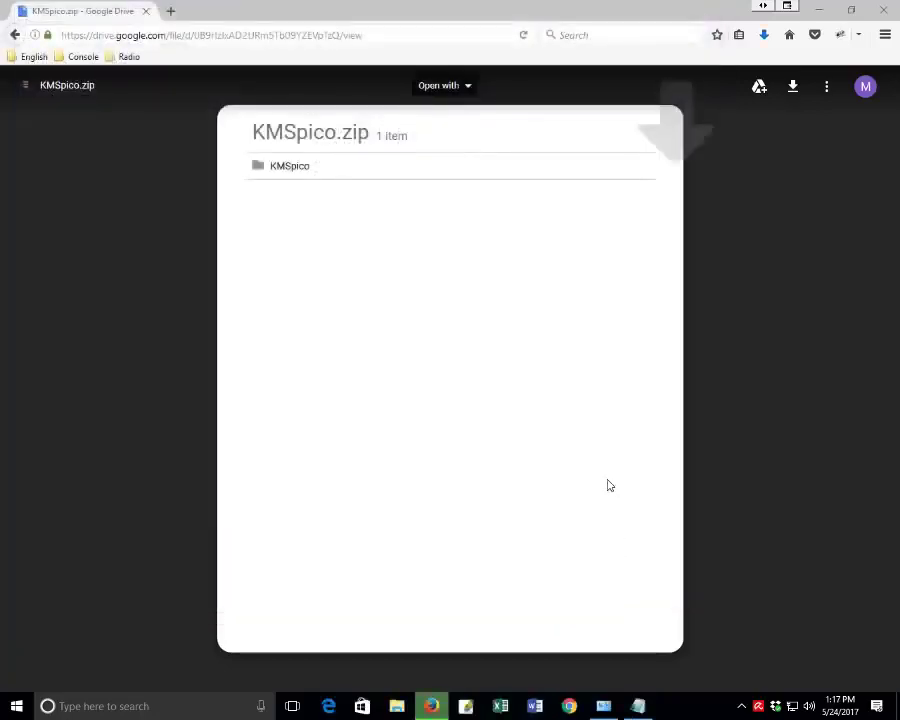
Step: Locate the downloaded zip in its folder, then minimize Explorer and Firefox to reveal the desktop
{"action": "left_click", "coordinate": [764, 36]}
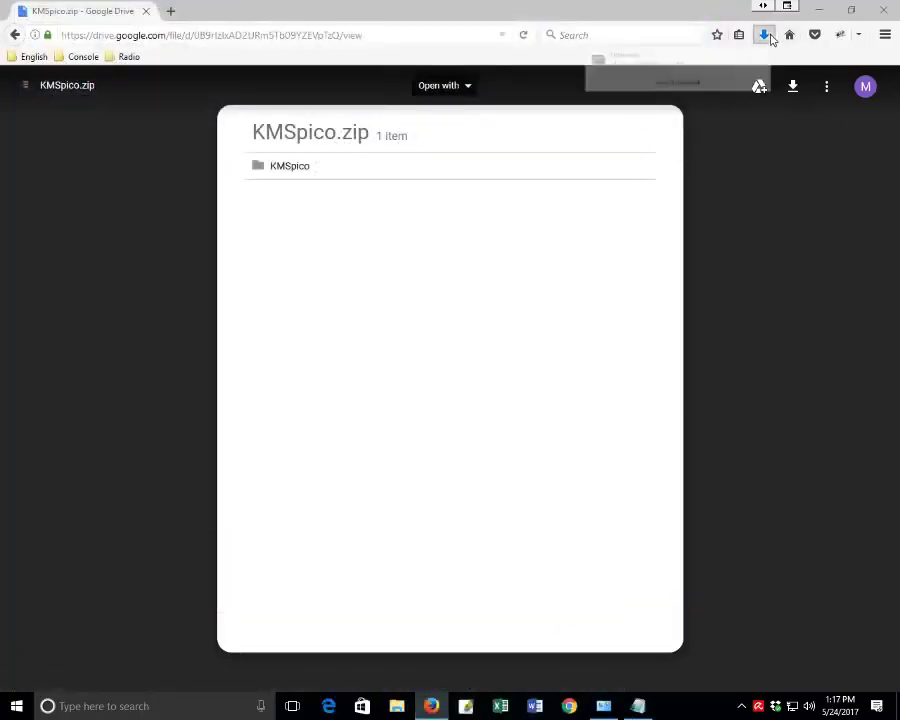
{"action": "left_click", "coordinate": [754, 71]}
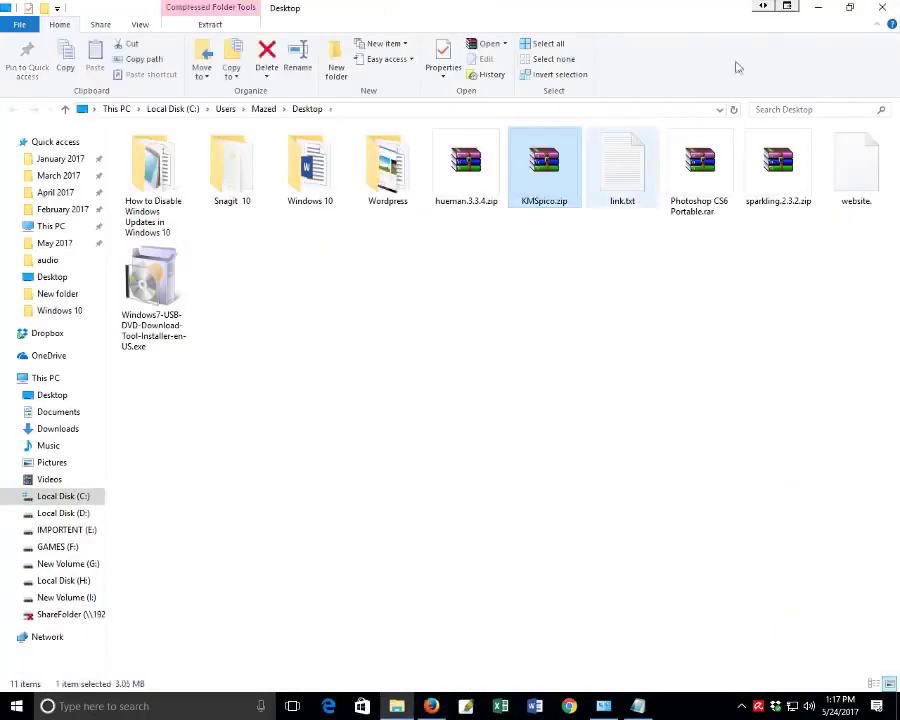
{"action": "left_click", "coordinate": [818, 9]}
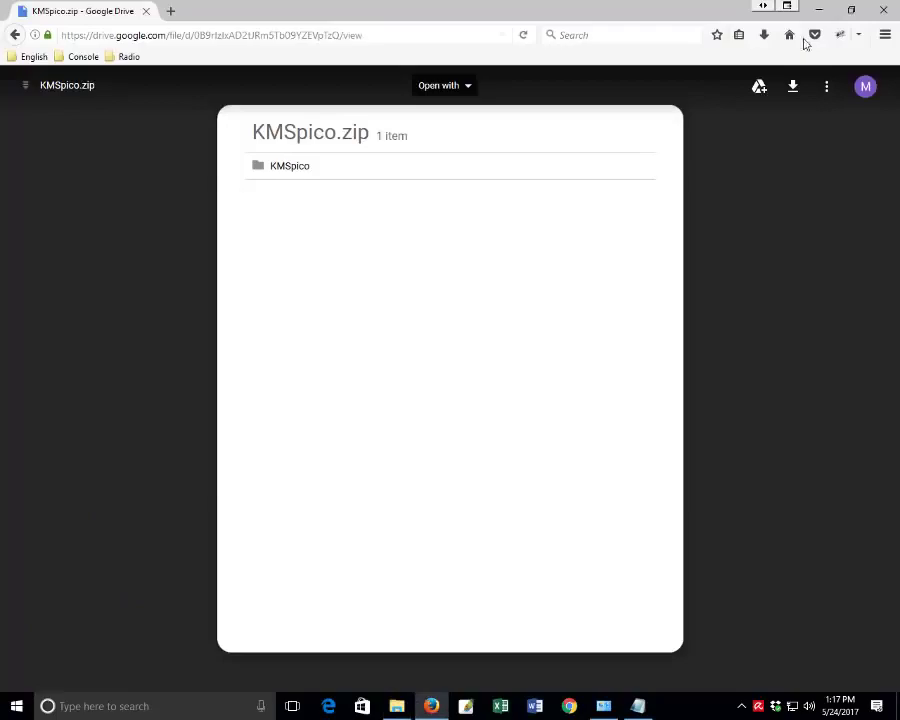
{"action": "left_click", "coordinate": [818, 10]}
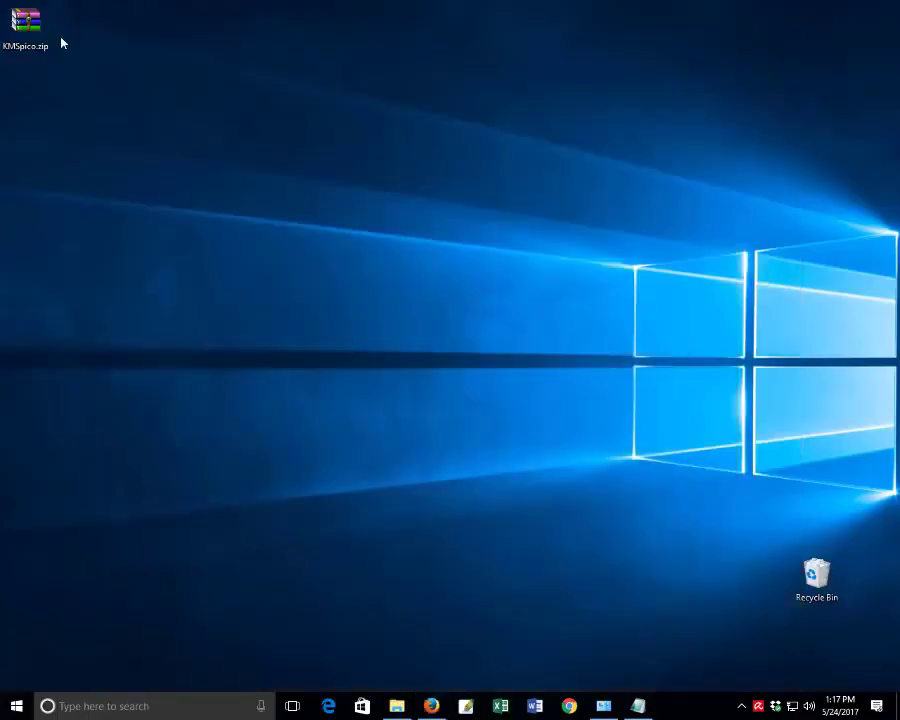
Step: Extract KMSpico.zip with WinRAR into a KMSpico folder placed beside the archive
{"action": "left_click_drag", "start_coordinate": [30, 30], "coordinate": [170, 316]}
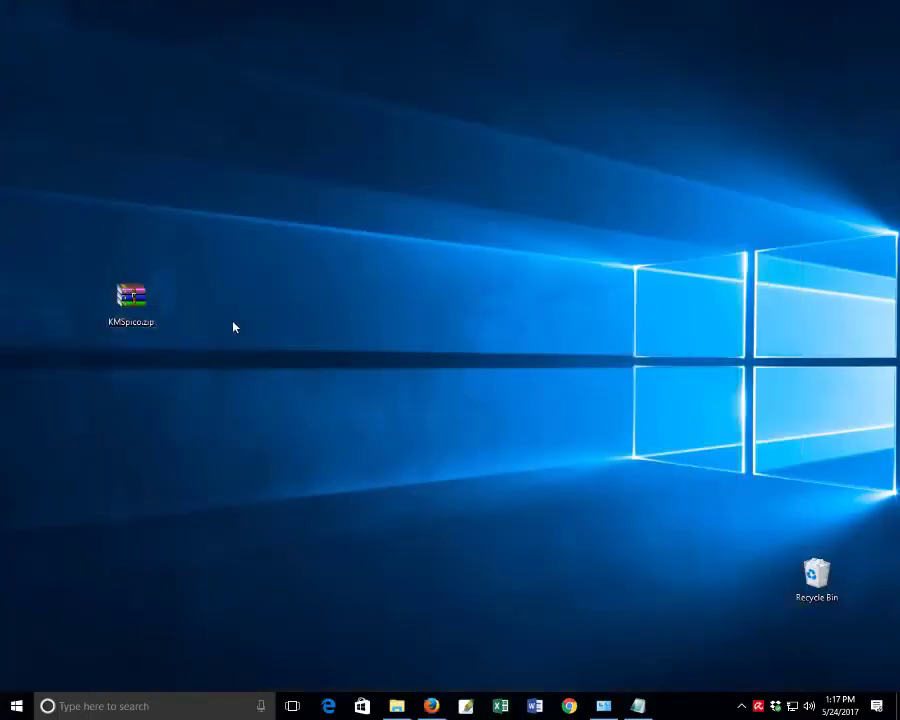
{"action": "right_click", "coordinate": [138, 309]}
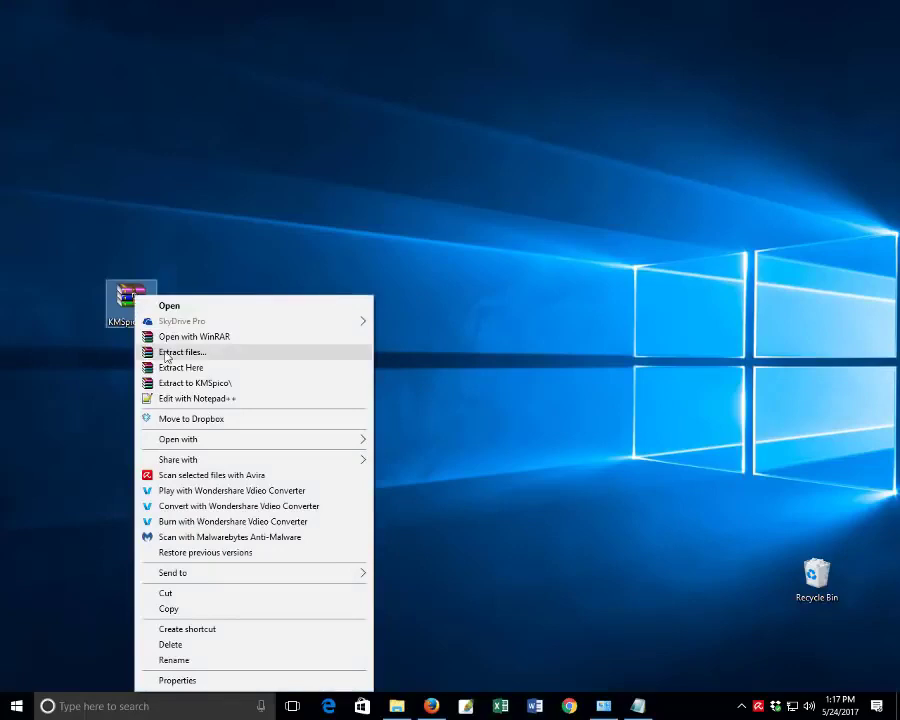
{"action": "left_click", "coordinate": [170, 355]}
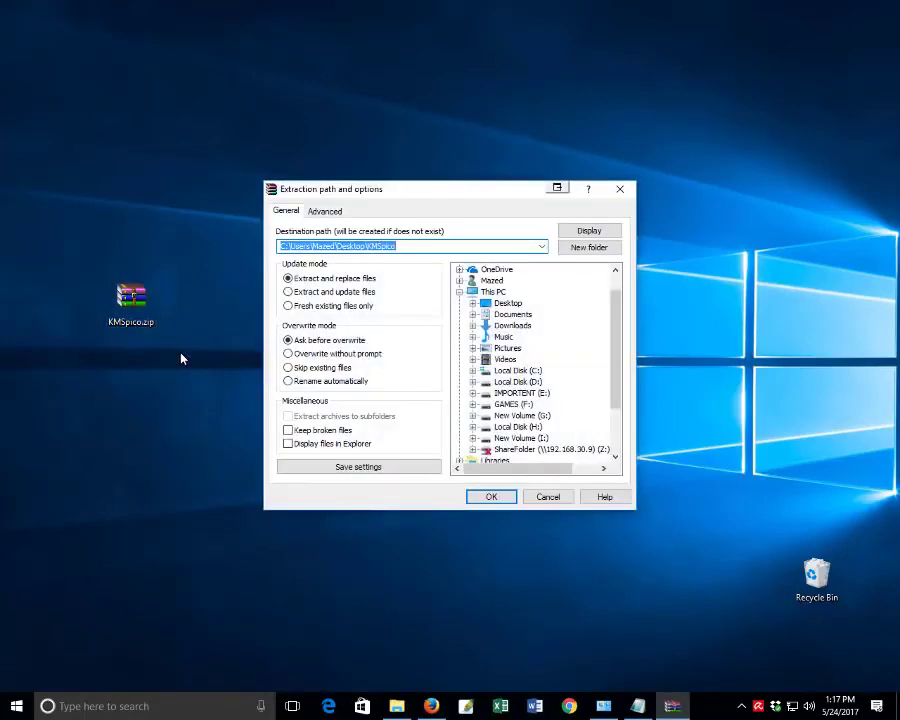
{"action": "left_click", "coordinate": [490, 498]}
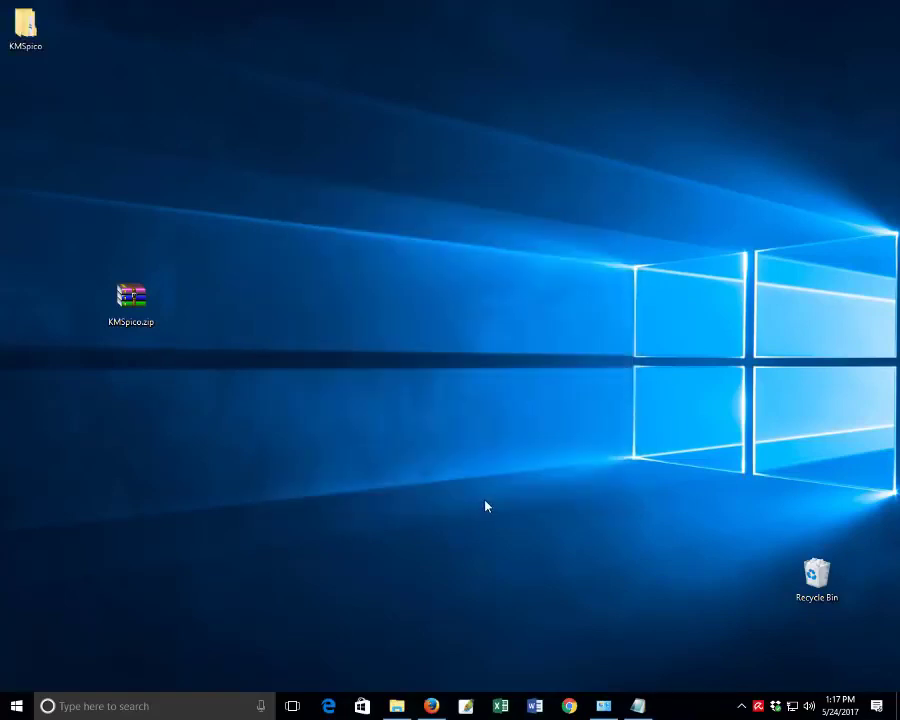
{"action": "left_click_drag", "start_coordinate": [26, 48], "coordinate": [76, 316]}
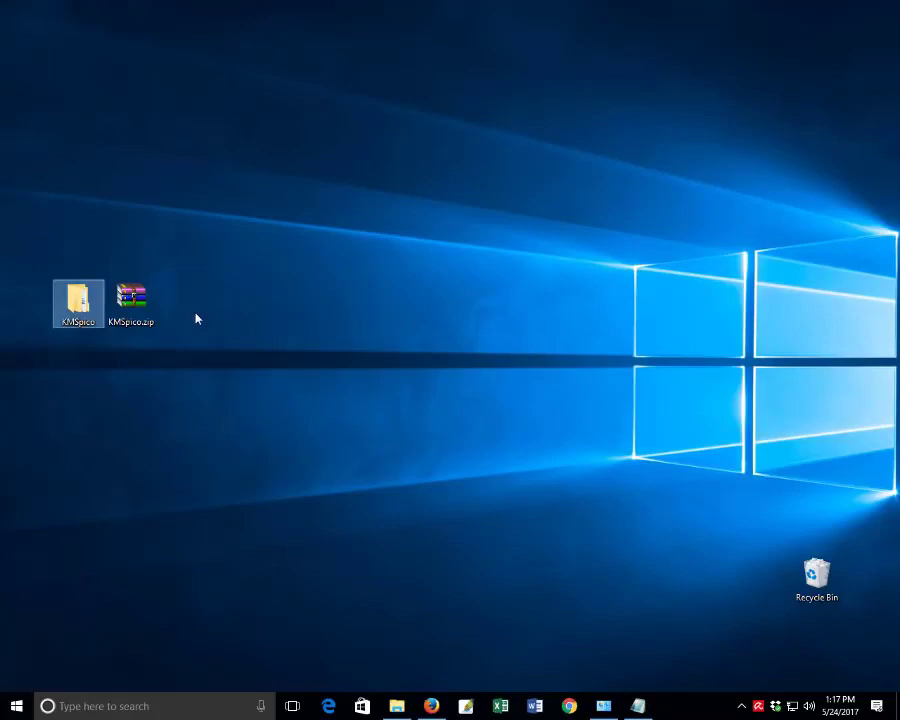
Step: Run KMSpico_by Techalltips.com.exe from the innermost KMSpico folder as administrator
{"action": "double_click", "coordinate": [70, 305]}
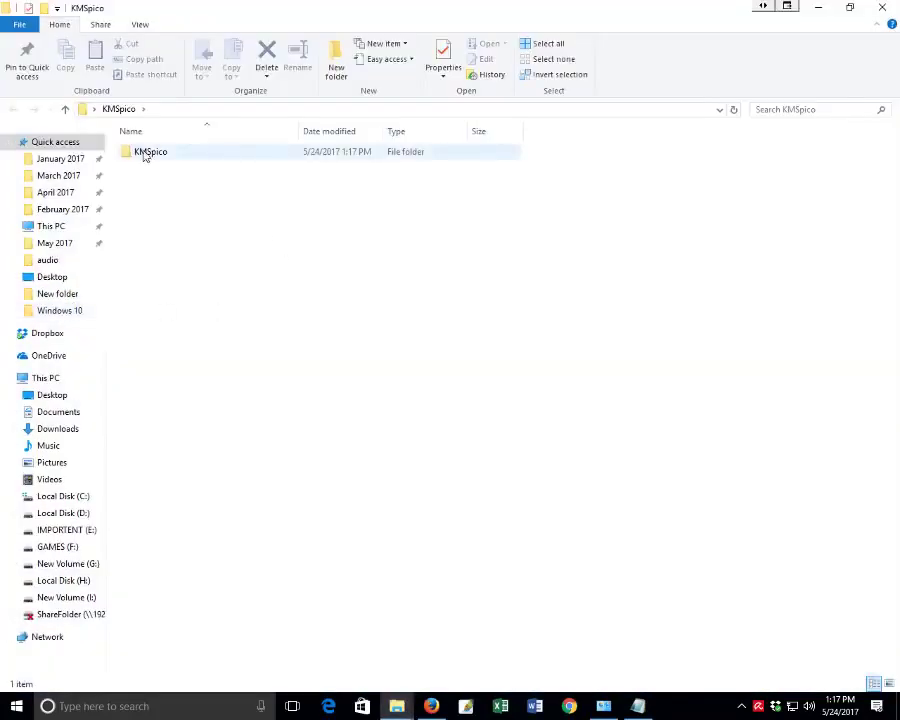
{"action": "double_click", "coordinate": [143, 154]}
{"action": "double_click", "coordinate": [143, 154]}
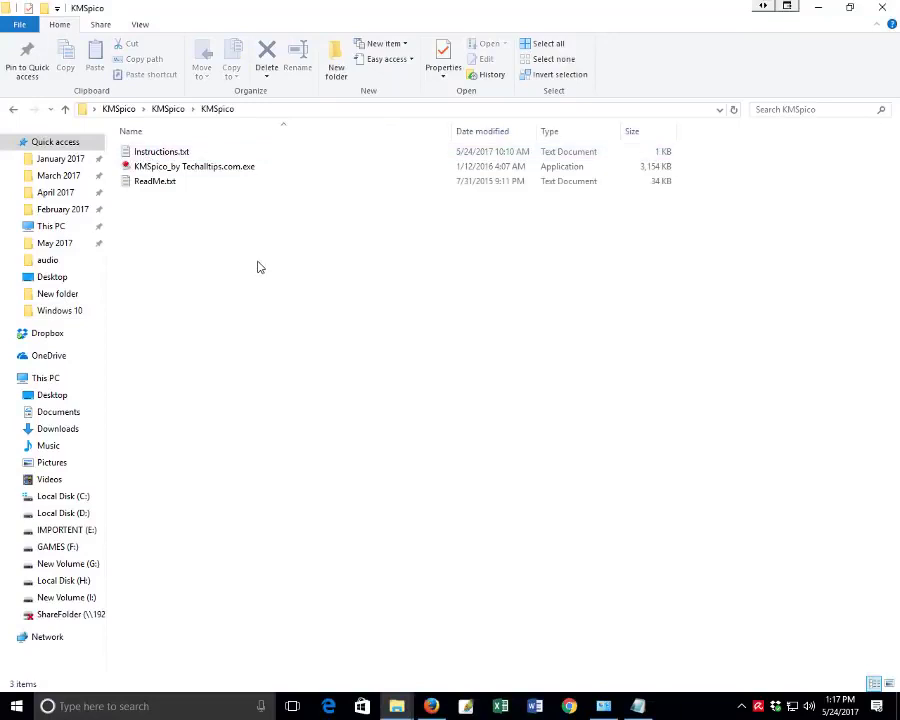
{"action": "left_click", "coordinate": [238, 169]}
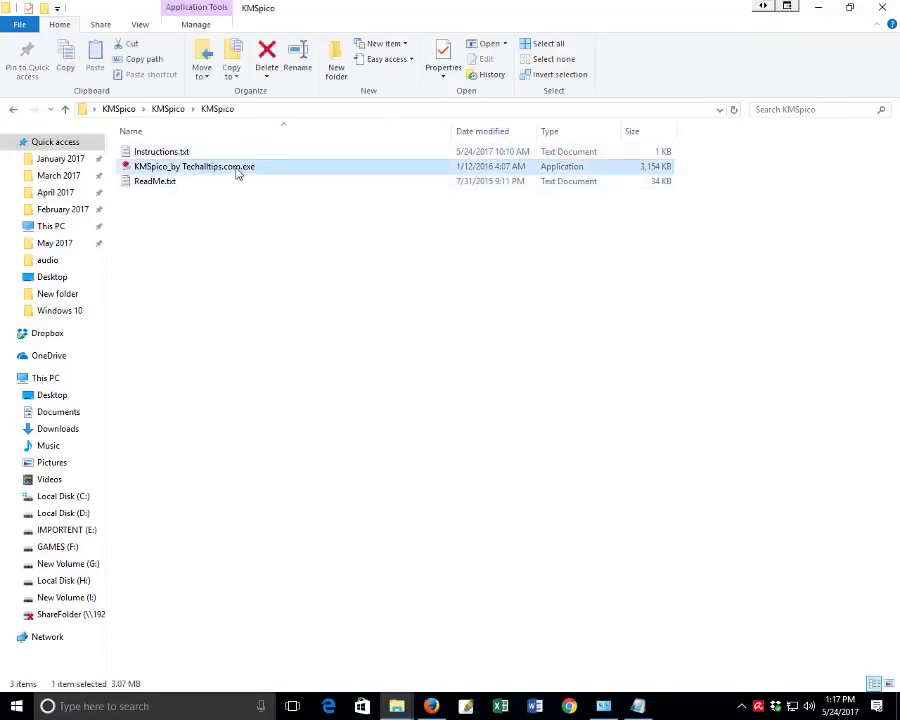
{"action": "right_click", "coordinate": [238, 172]}
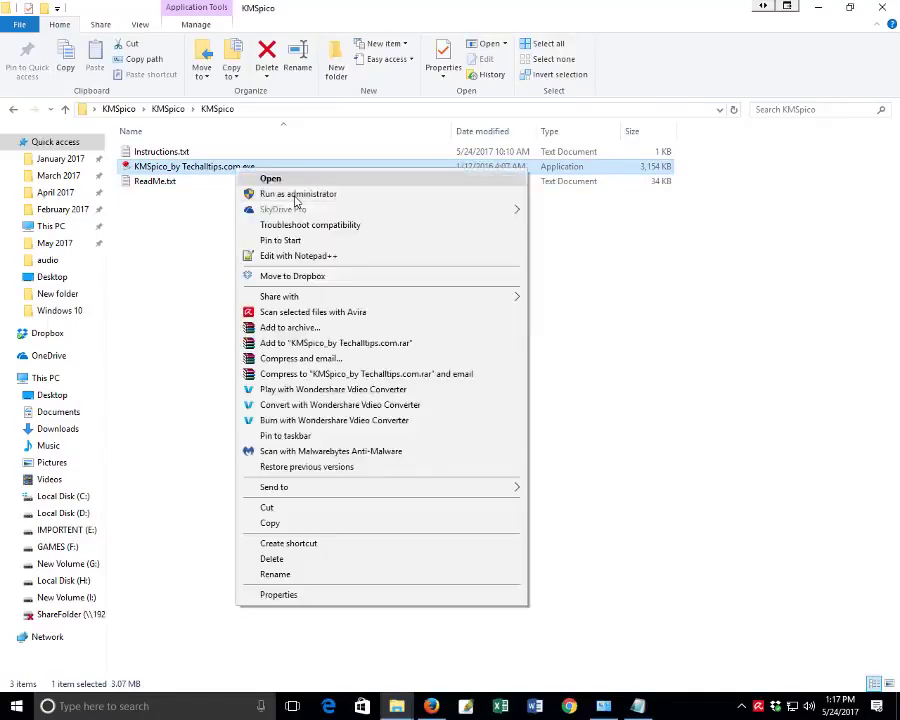
{"action": "left_click", "coordinate": [296, 198]}
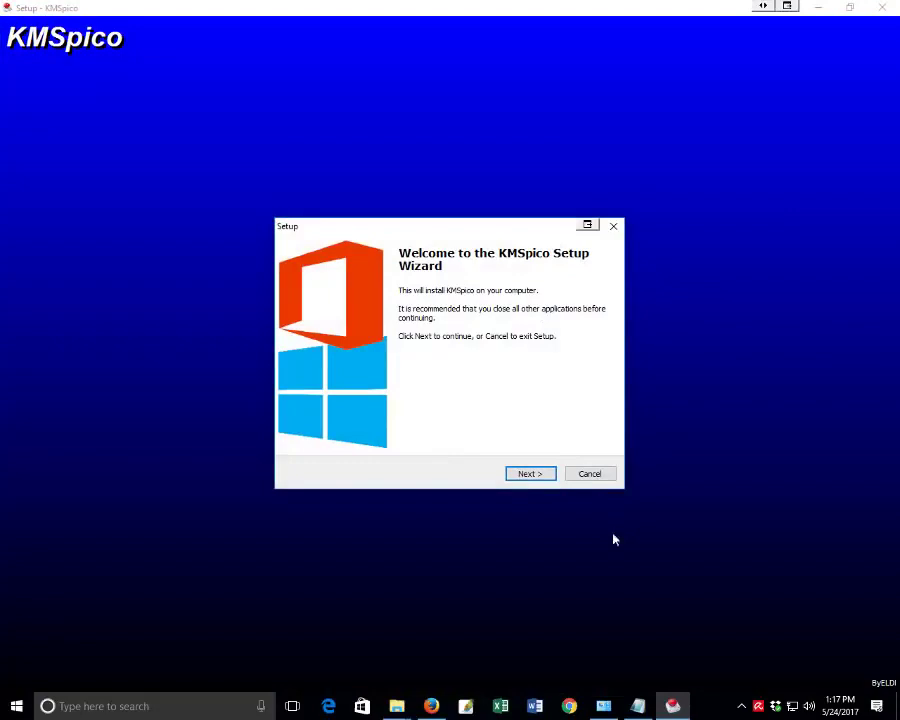
Step: Accept the license and install KMSpico with default folder and Start Menu settings
{"action": "left_click", "coordinate": [529, 477]}
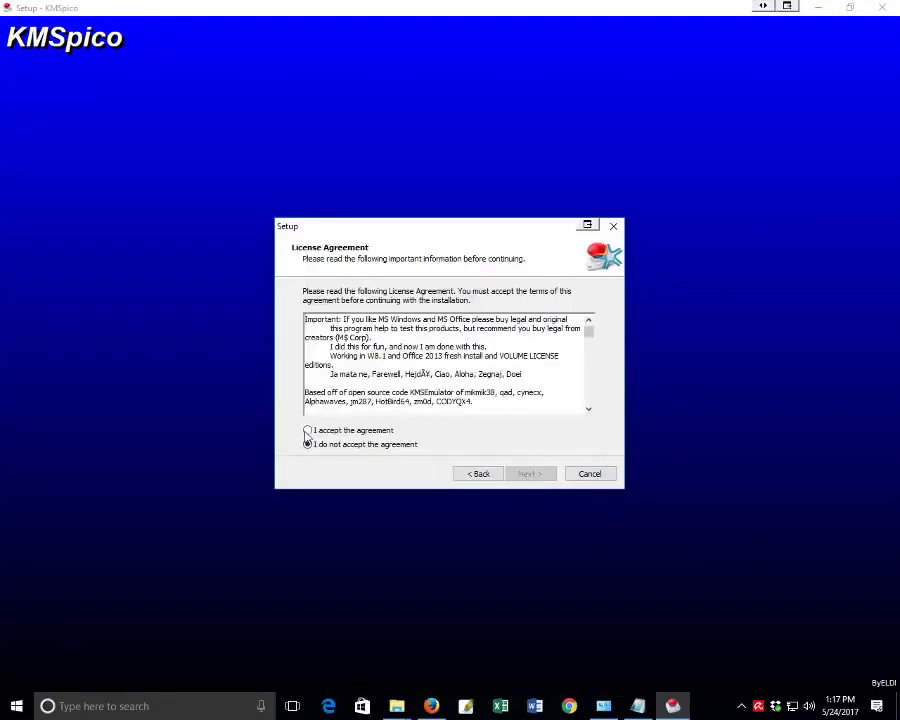
{"action": "left_click", "coordinate": [308, 431]}
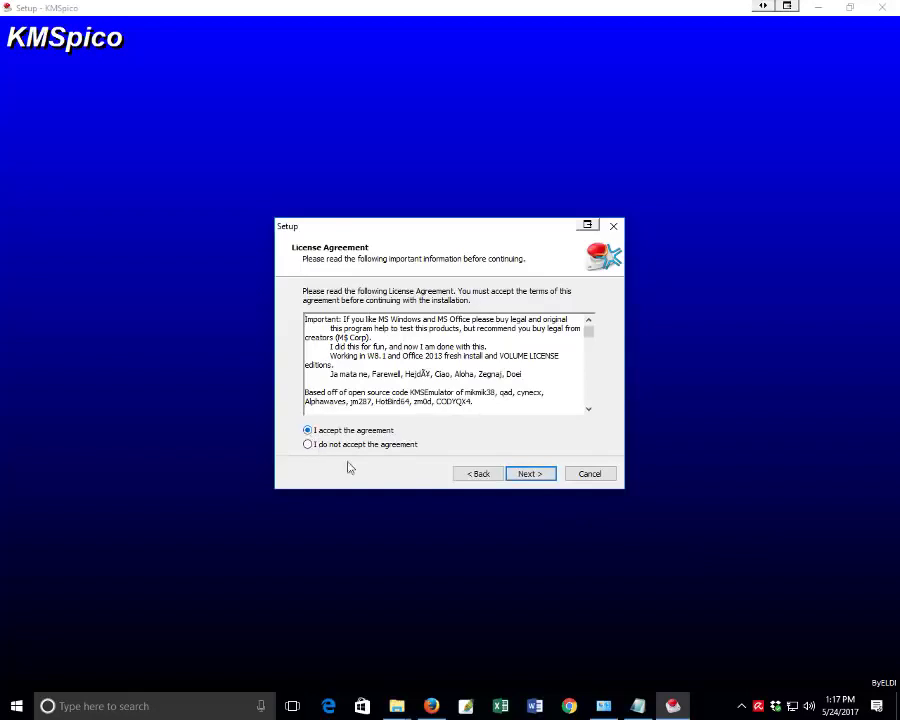
{"action": "left_click", "coordinate": [532, 475]}
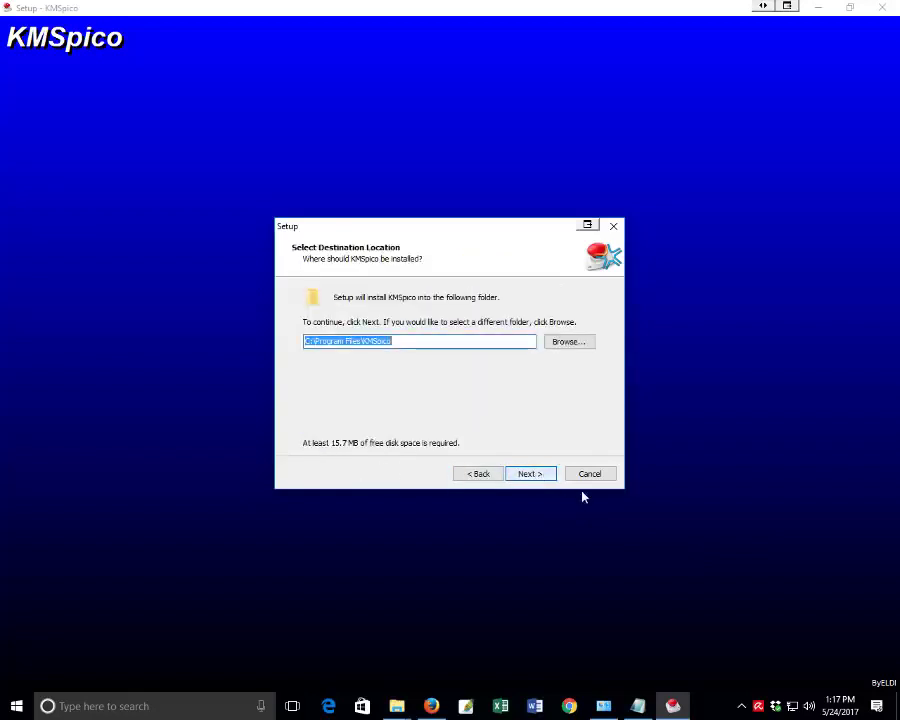
{"action": "left_click", "coordinate": [541, 477]}
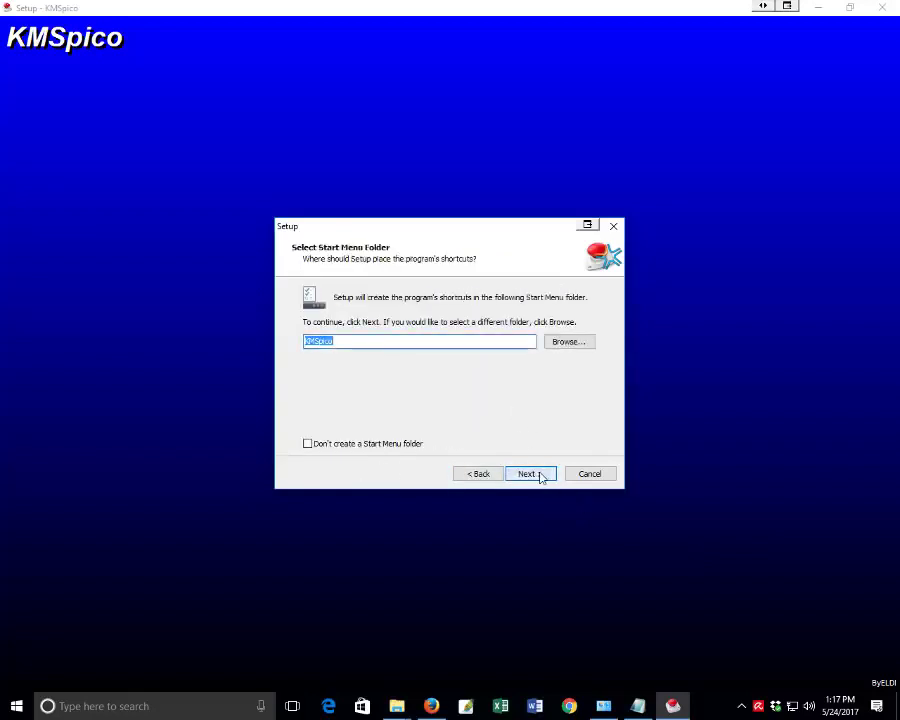
{"action": "left_click", "coordinate": [533, 478]}
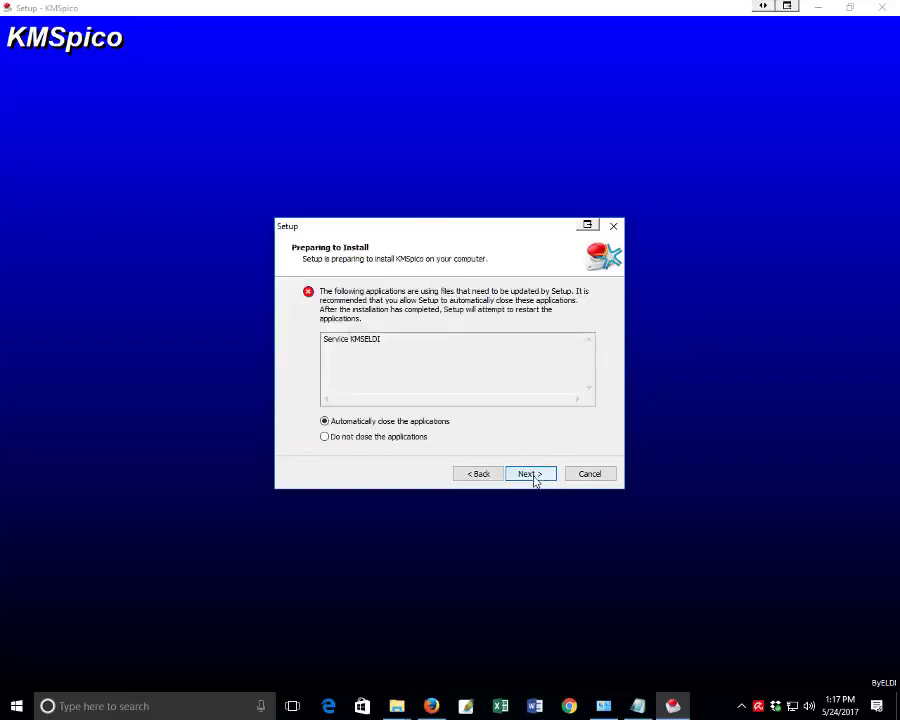
{"action": "left_click", "coordinate": [527, 477]}
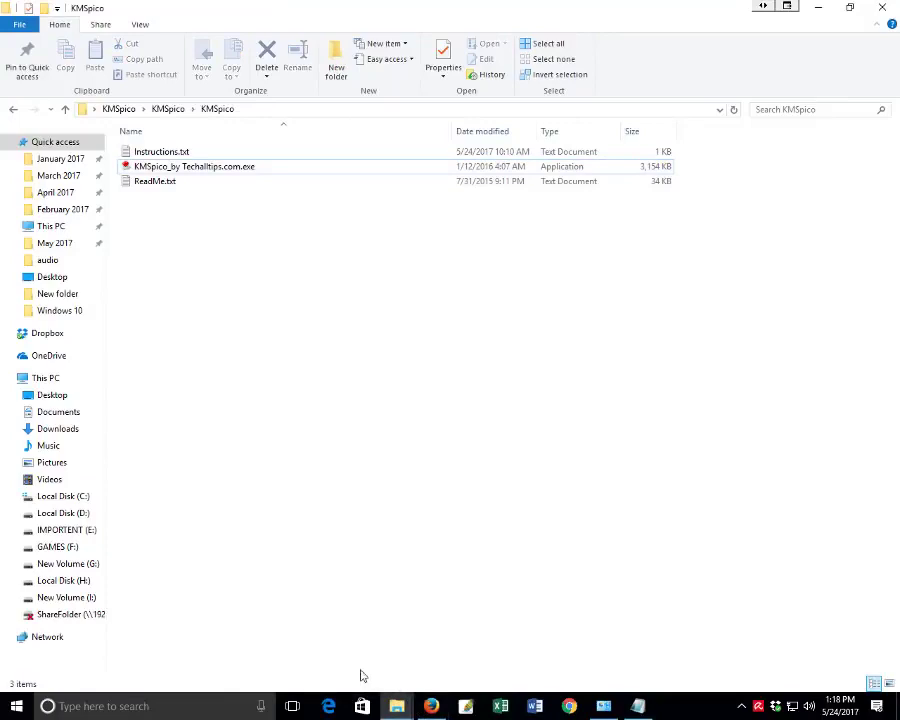
Step: Browse to C:\Program Files\KMSpico and select KMSELDI.exe
{"action": "left_click", "coordinate": [62, 497]}
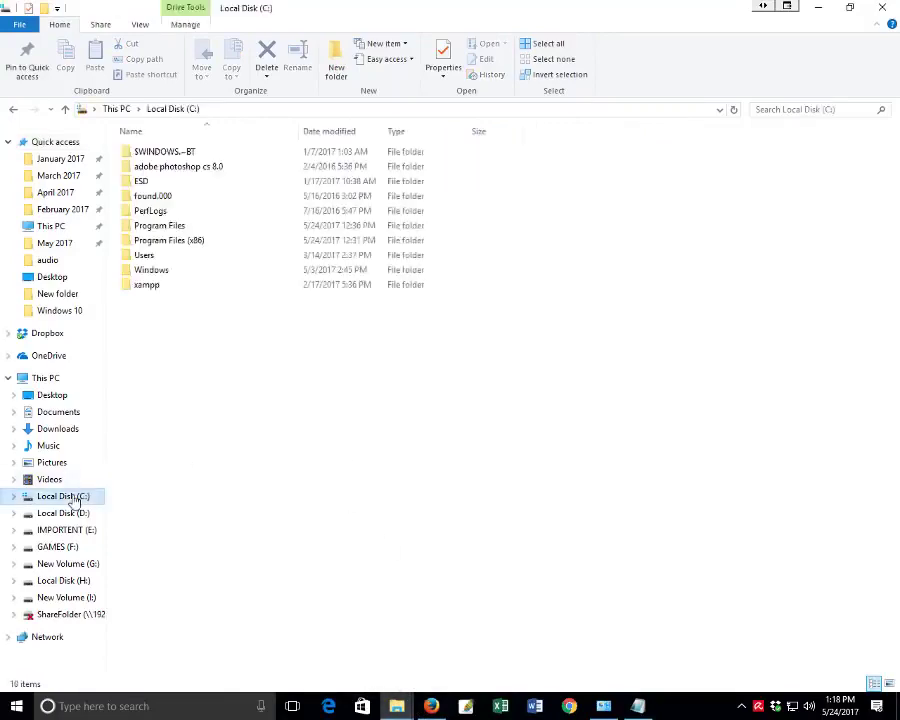
{"action": "double_click", "coordinate": [176, 227]}
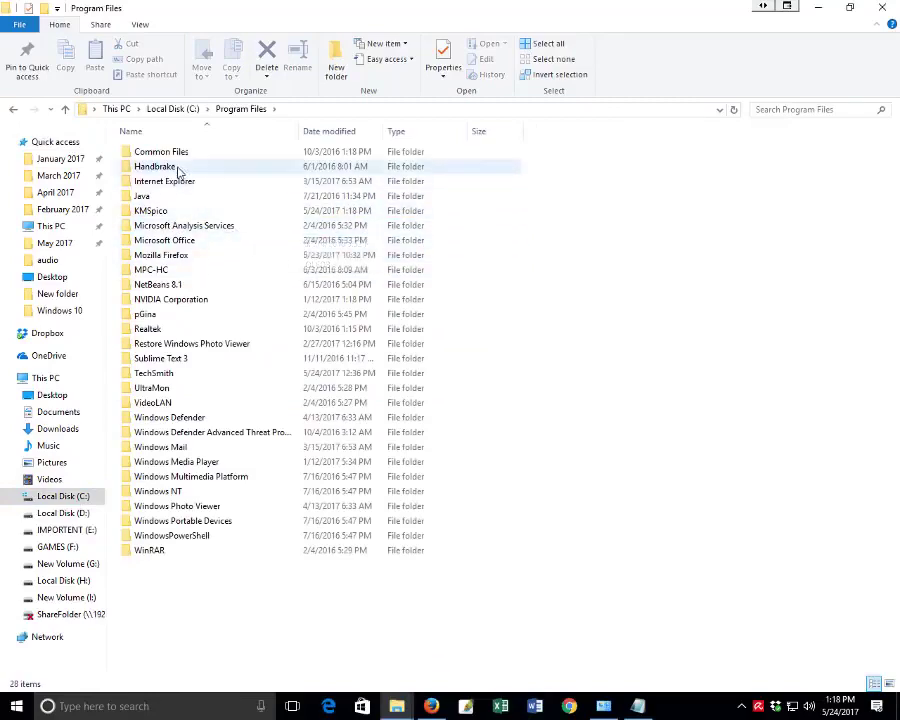
{"action": "left_click", "coordinate": [153, 212]}
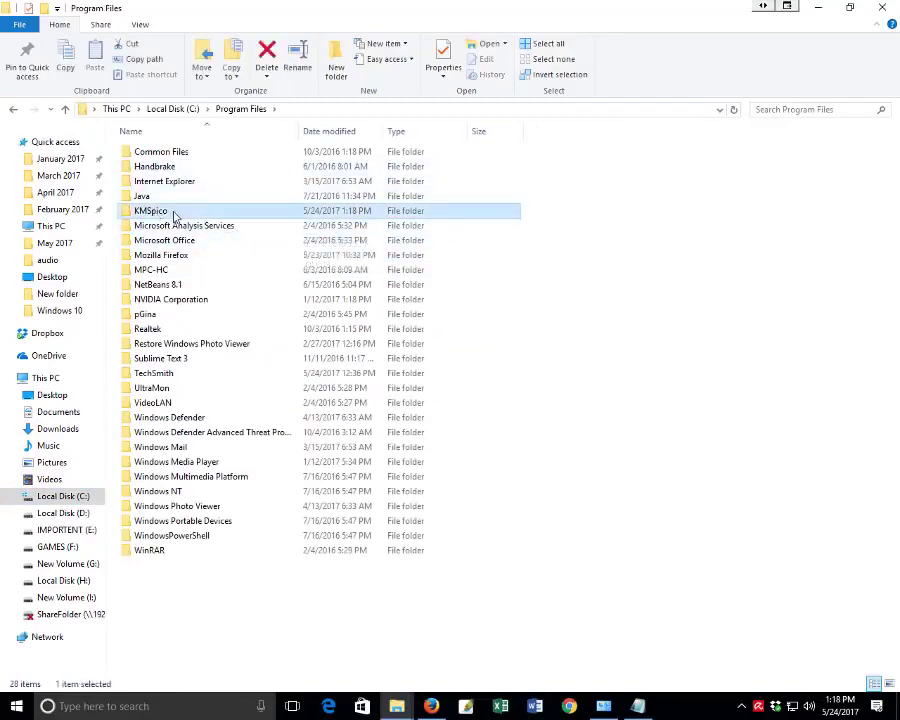
{"action": "double_click", "coordinate": [174, 215]}
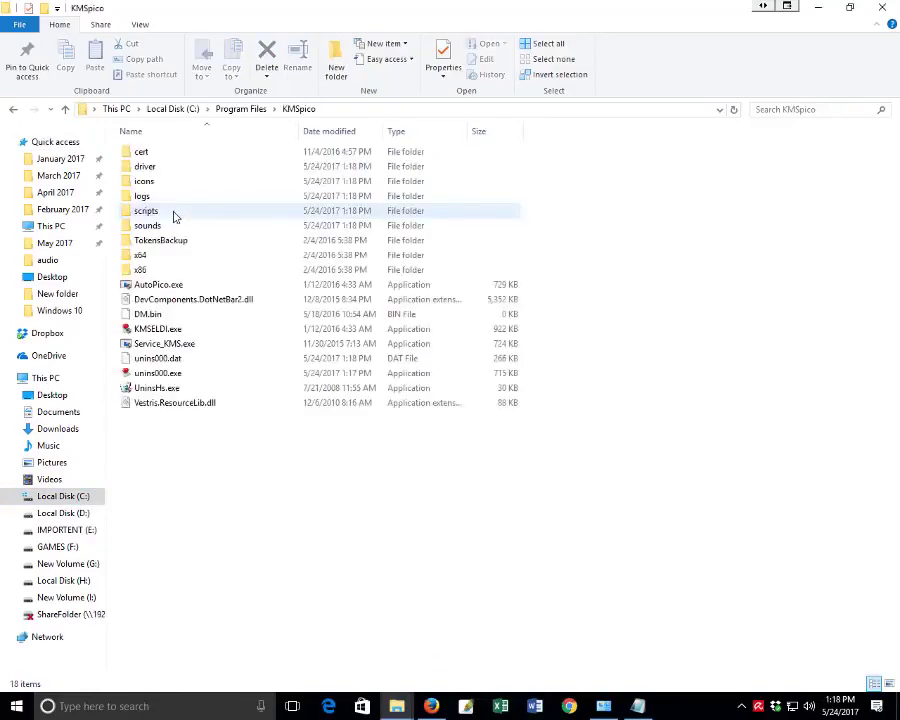
{"action": "left_click", "coordinate": [180, 332]}
Step: Run KMSELDI.exe as administrator and press its red button to activate Windows
{"action": "right_click", "coordinate": [185, 333]}
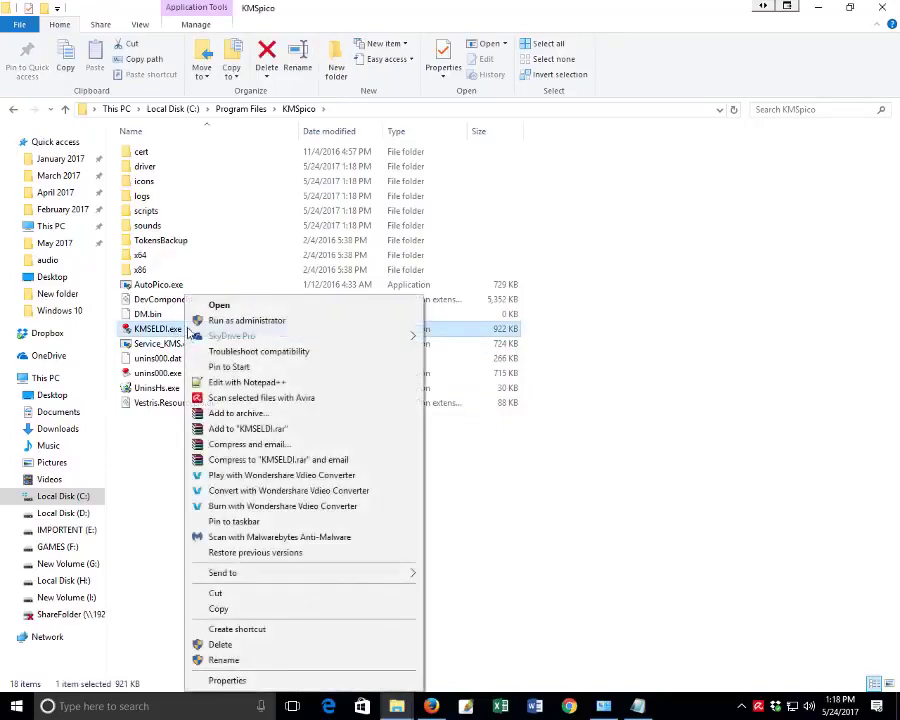
{"action": "left_click", "coordinate": [240, 321]}
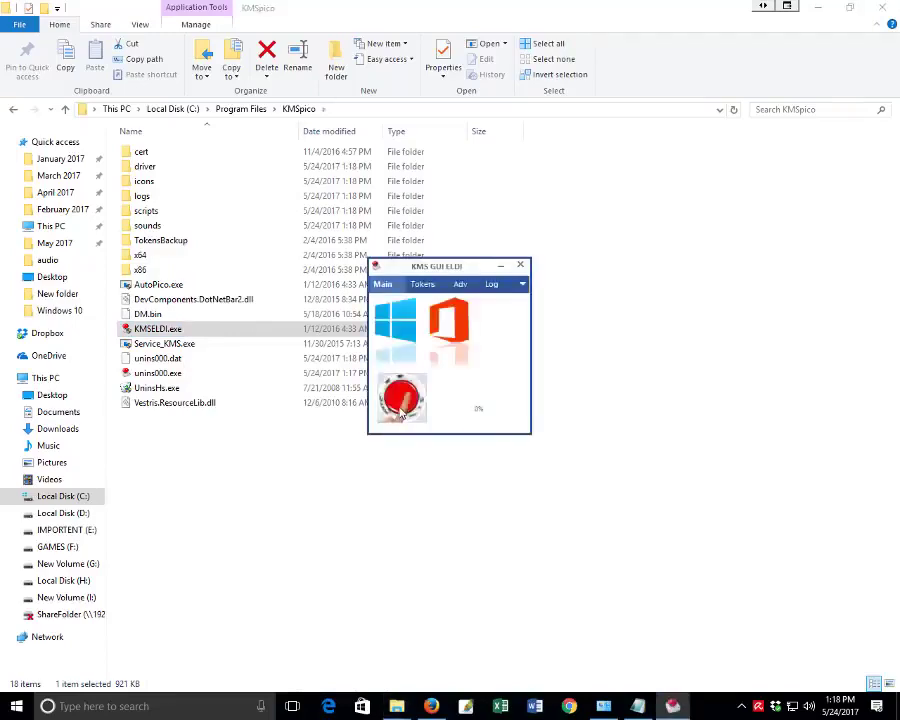
{"action": "left_click", "coordinate": [403, 400]}
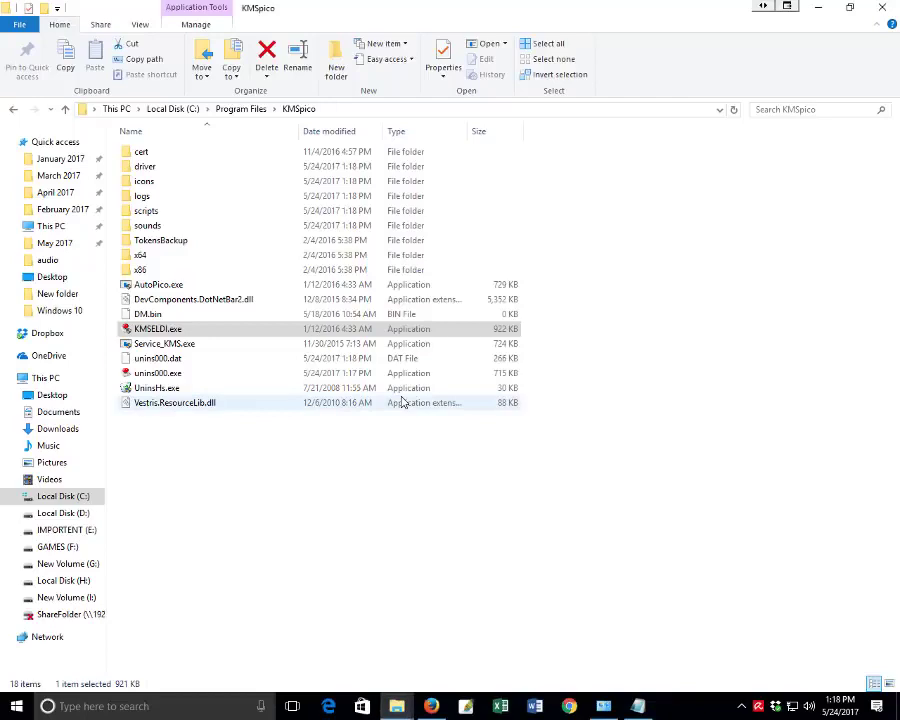
{"action": "left_click", "coordinate": [517, 496]}
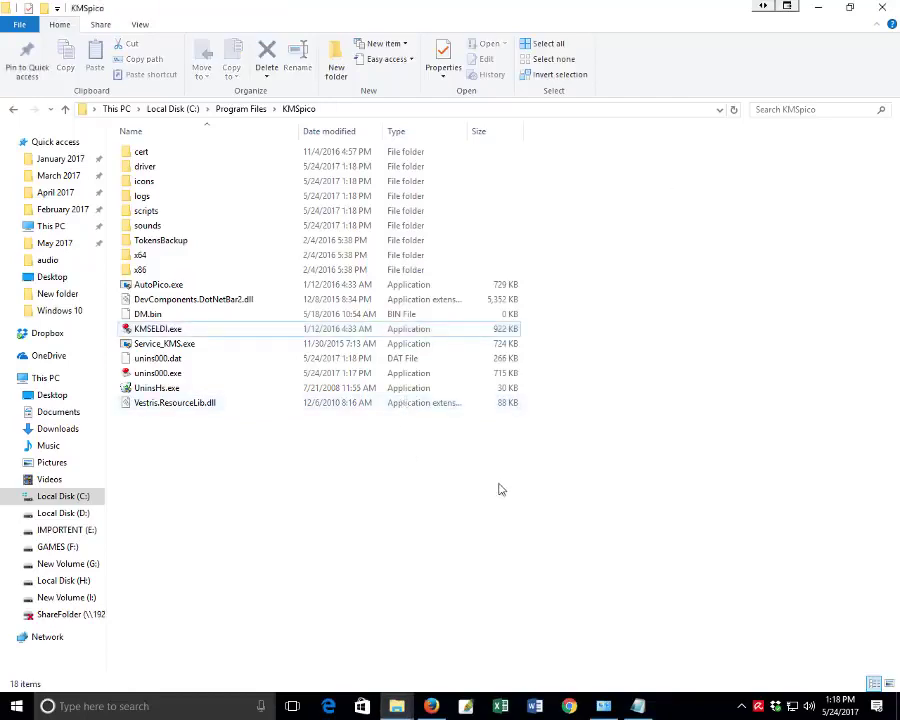
Step: Confirm in Settings > Update & security > Activation that Windows 10 Pro is activated
{"action": "left_click", "coordinate": [818, 7]}
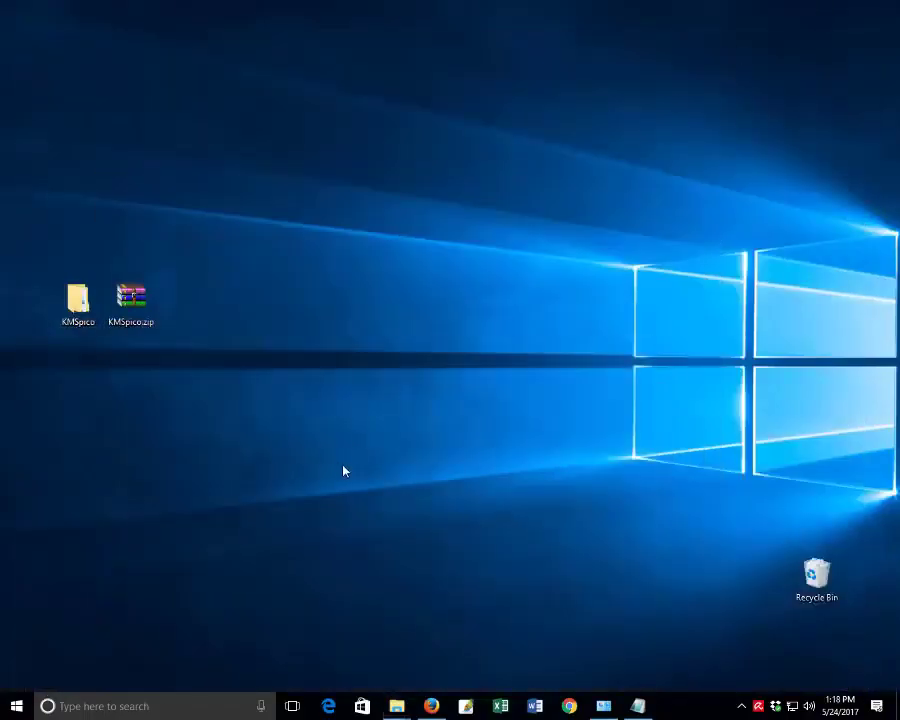
{"action": "left_click", "coordinate": [16, 706]}
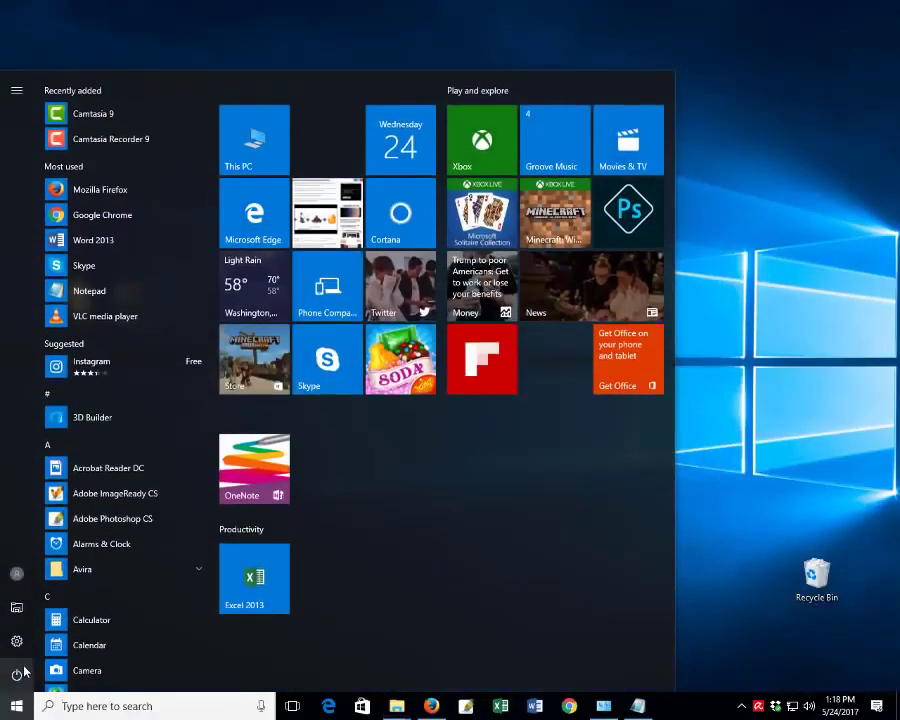
{"action": "left_click", "coordinate": [16, 641]}
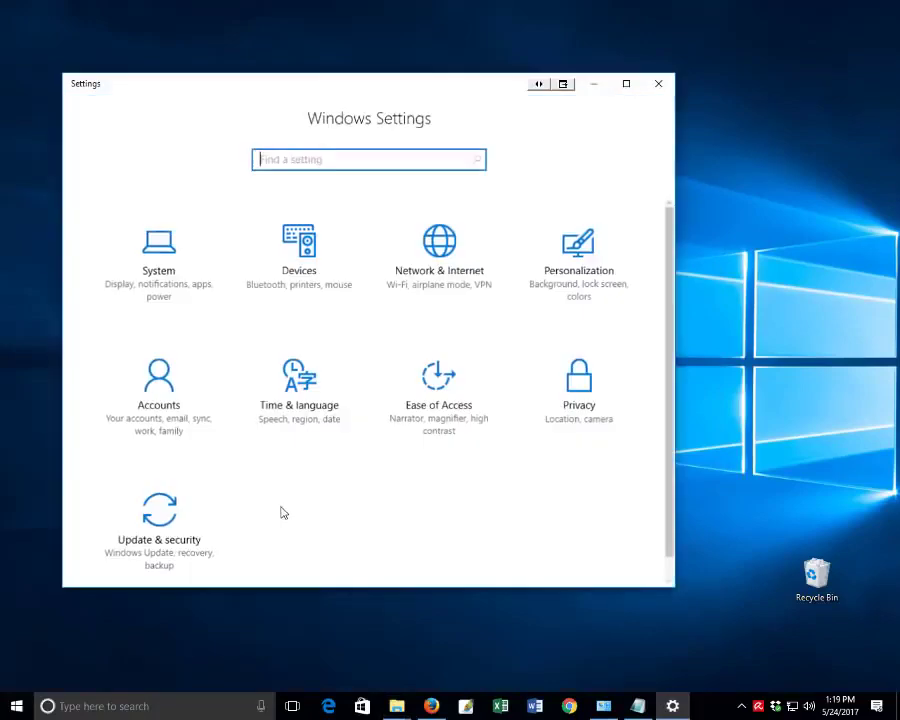
{"action": "left_click", "coordinate": [165, 527]}
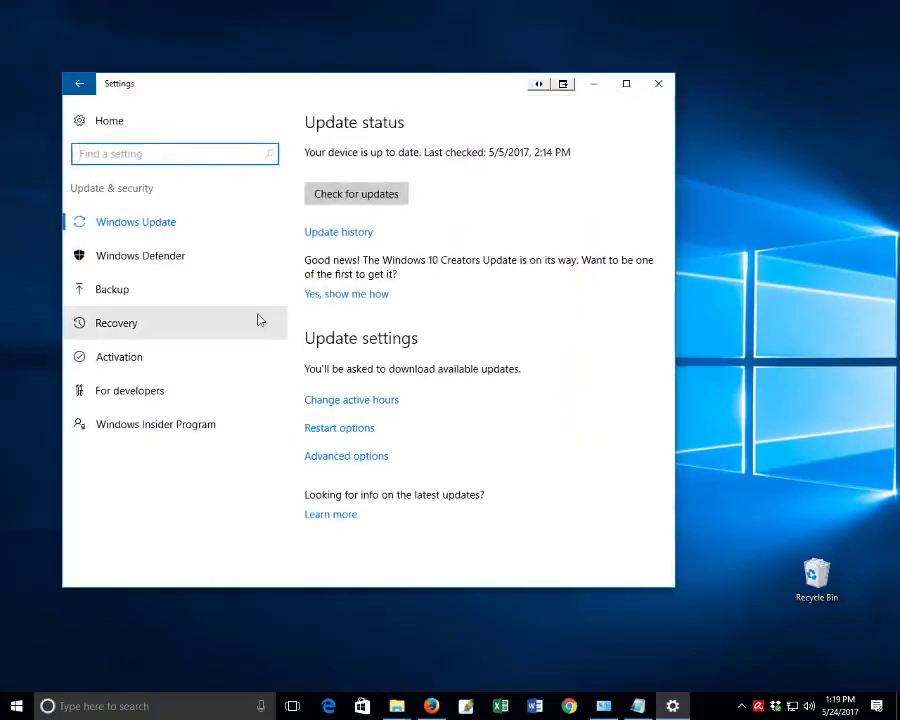
{"action": "left_click", "coordinate": [148, 356]}
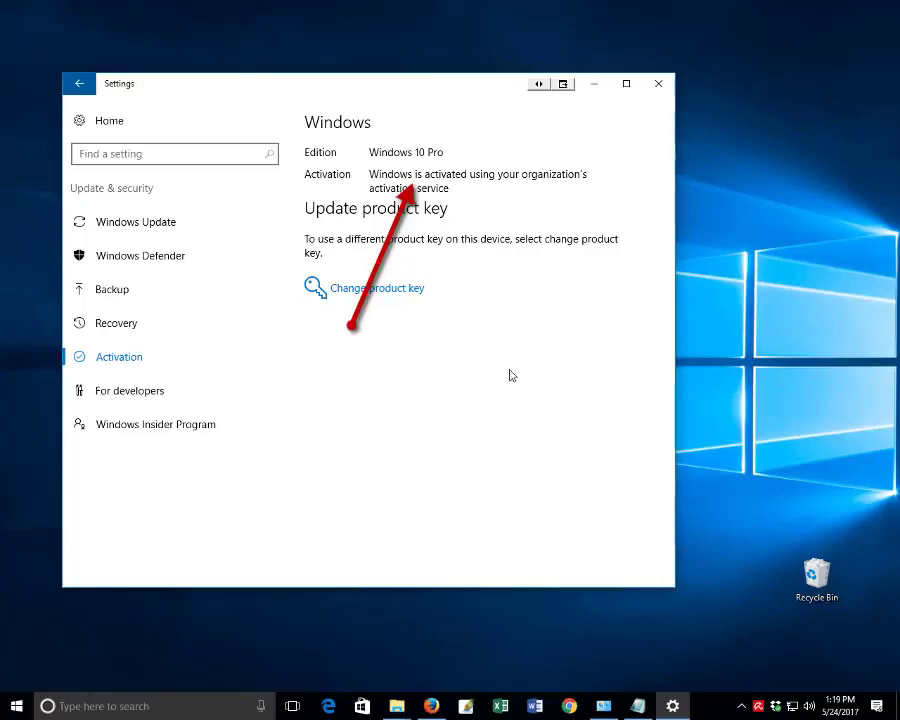
{"action": "left_click", "coordinate": [596, 85]}
Step: Open Control Panel > System and Security > System, maximized, showing 'Windows is activated'
{"action": "left_click", "coordinate": [103, 706]}
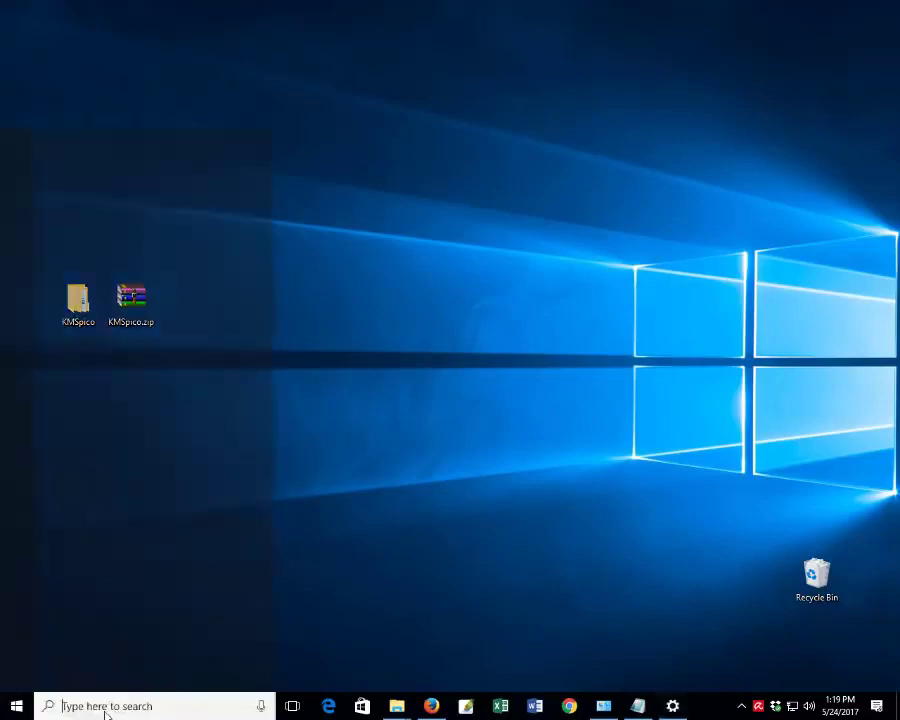
{"action": "type", "text": "com"}
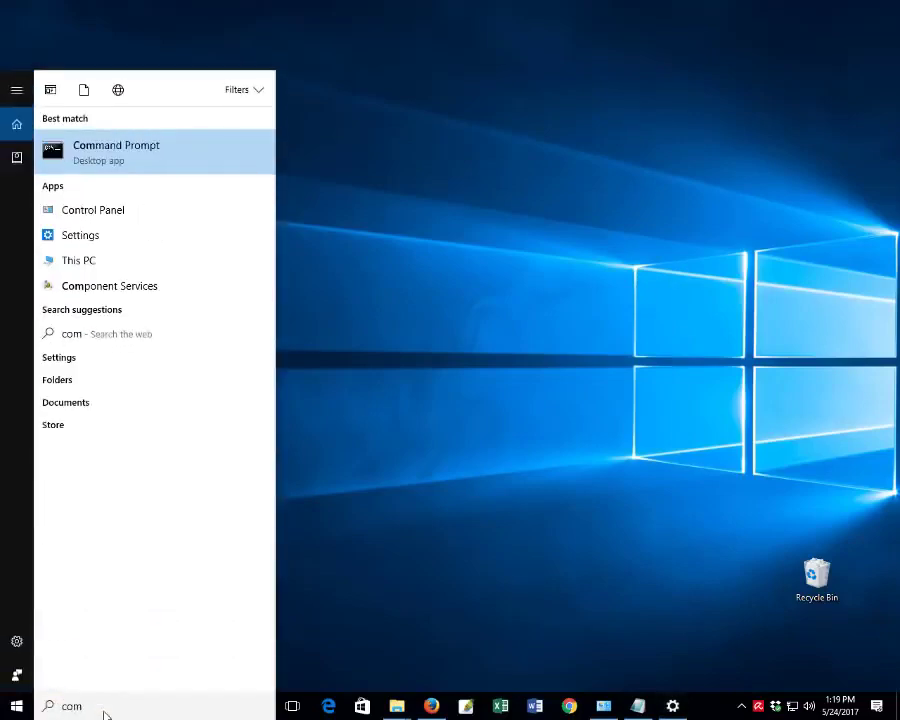
{"action": "type", "text": "t"}
{"action": "left_click", "coordinate": [124, 159]}
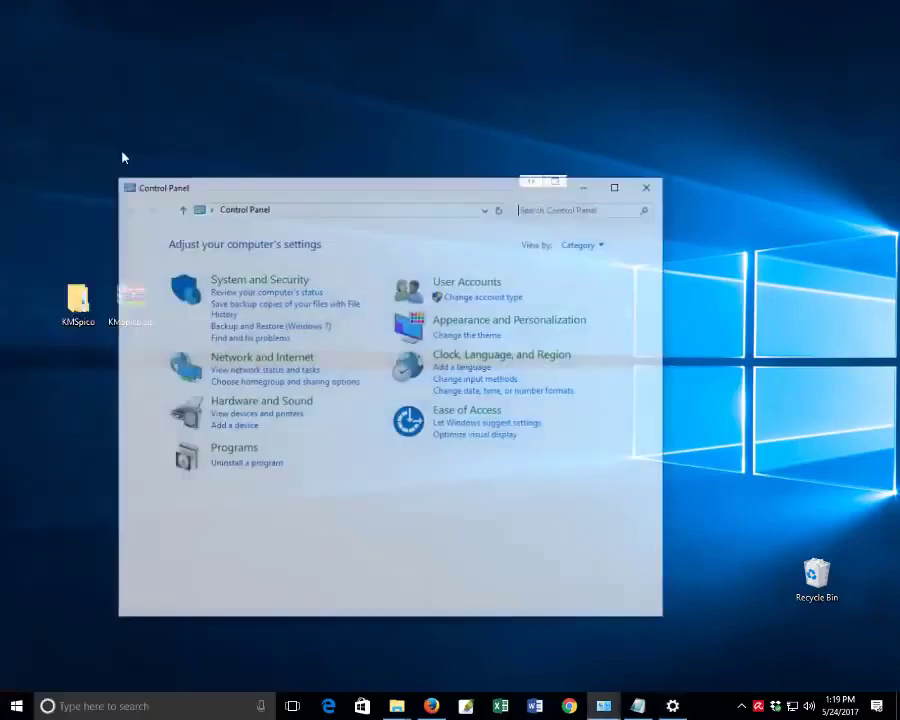
{"action": "left_click", "coordinate": [254, 283]}
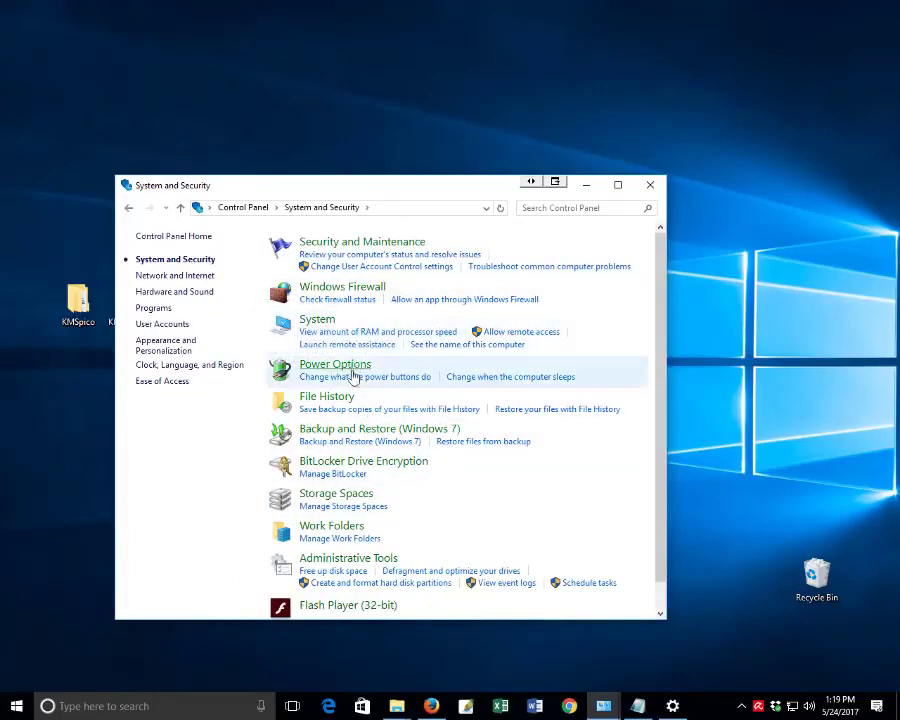
{"action": "left_click", "coordinate": [324, 325]}
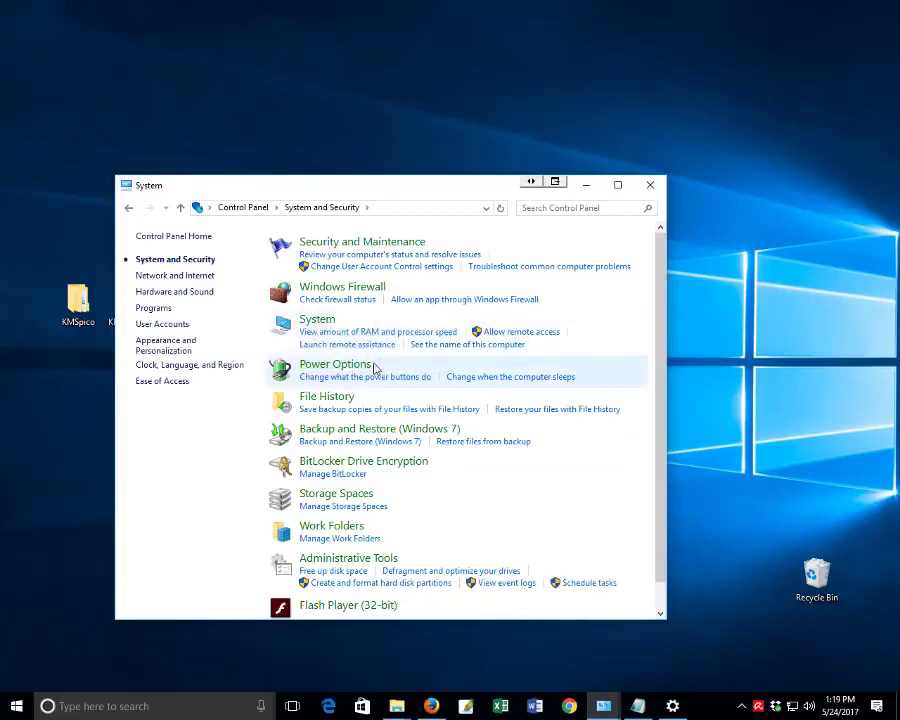
{"action": "left_click", "coordinate": [617, 188]}
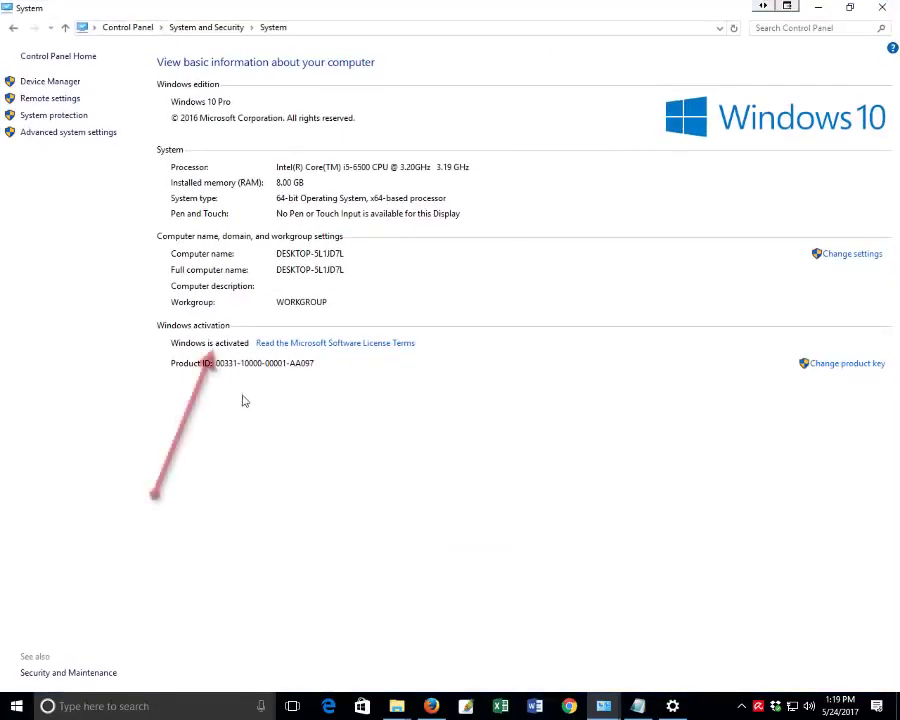